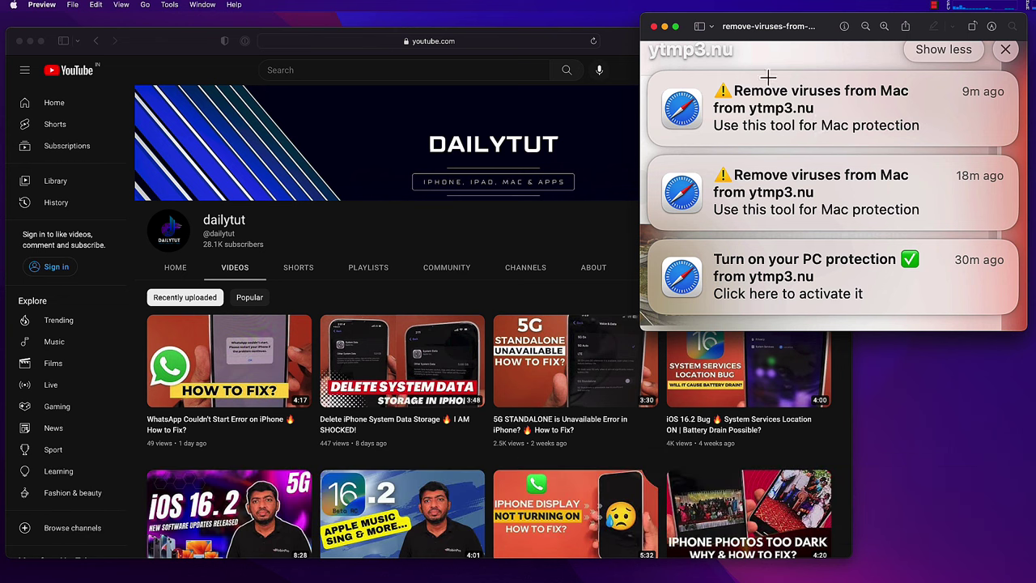
left_click(615, 45)
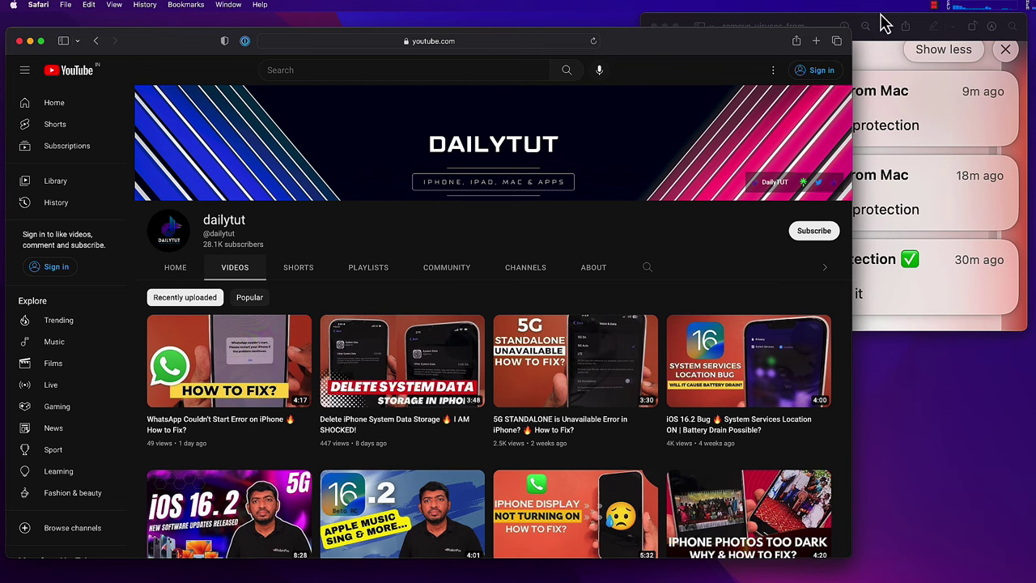
left_click(832, 26)
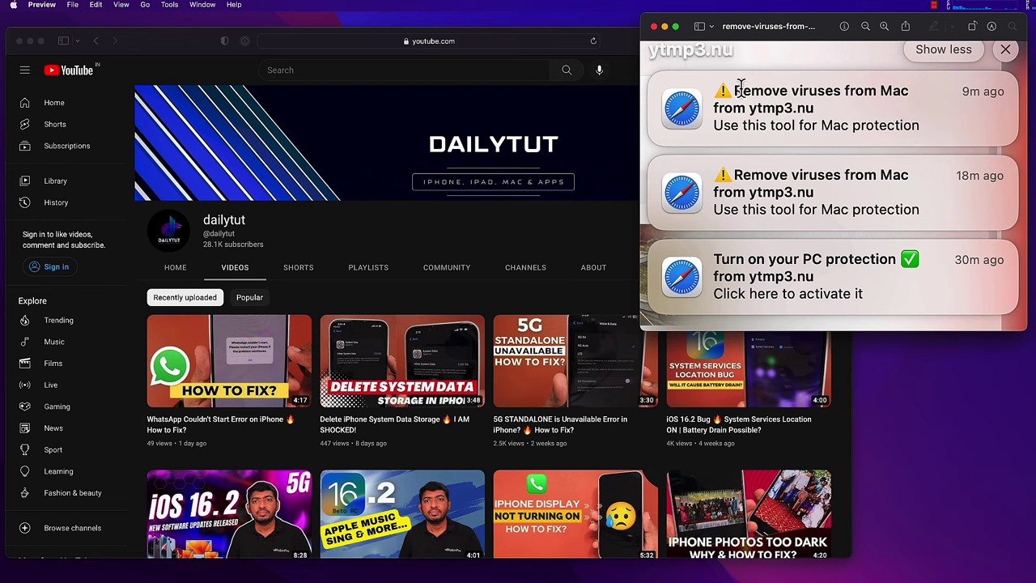
Bring Safari to the front and open its website settings showing the notification permissions.
left_click(617, 51)
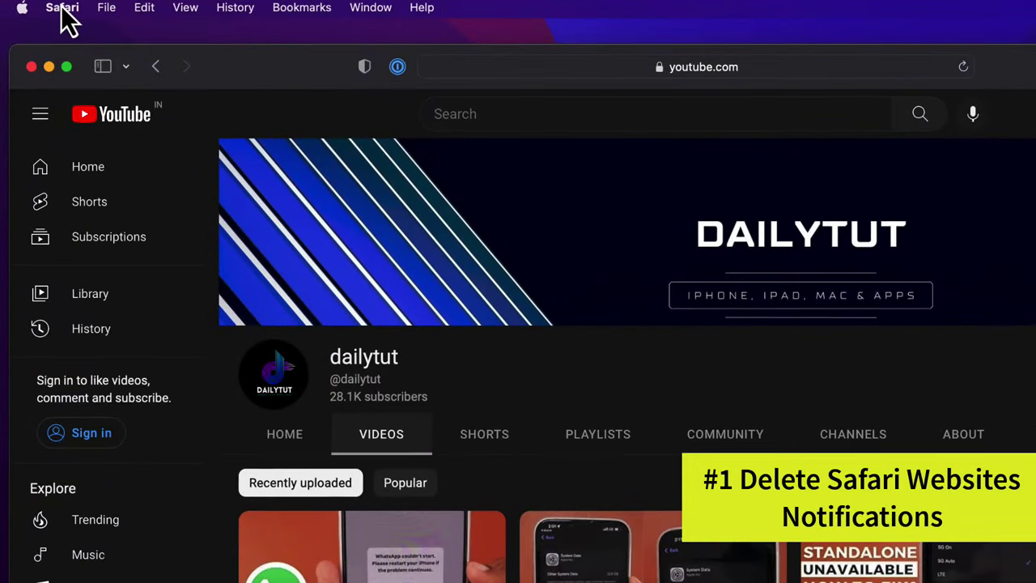
left_click(62, 10)
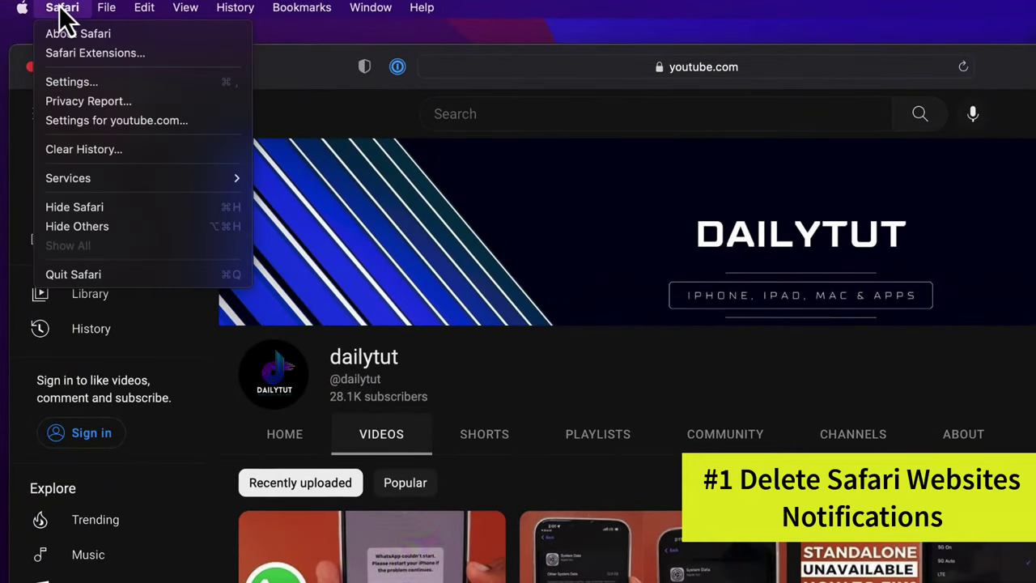
left_click(94, 82)
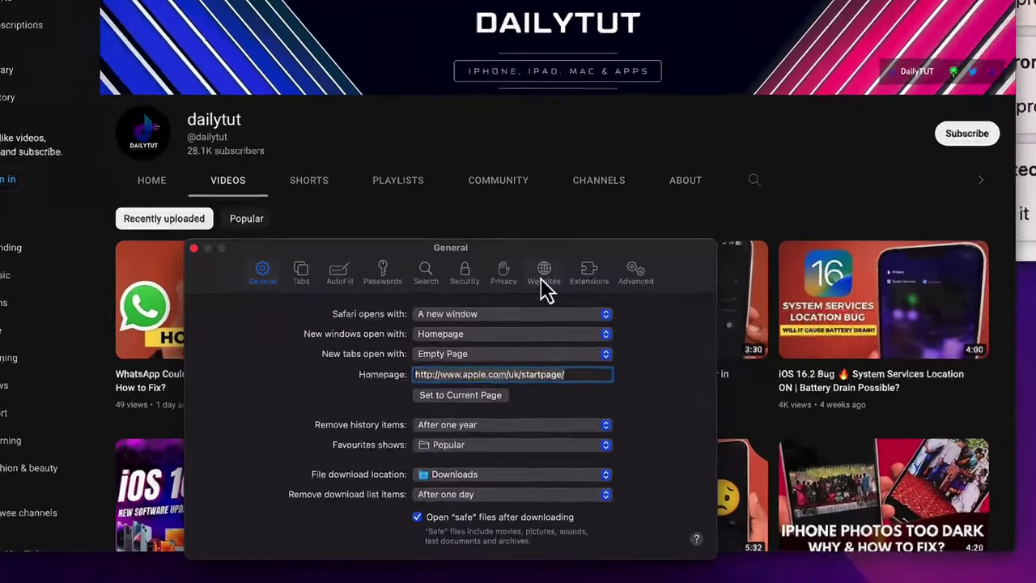
left_click(544, 274)
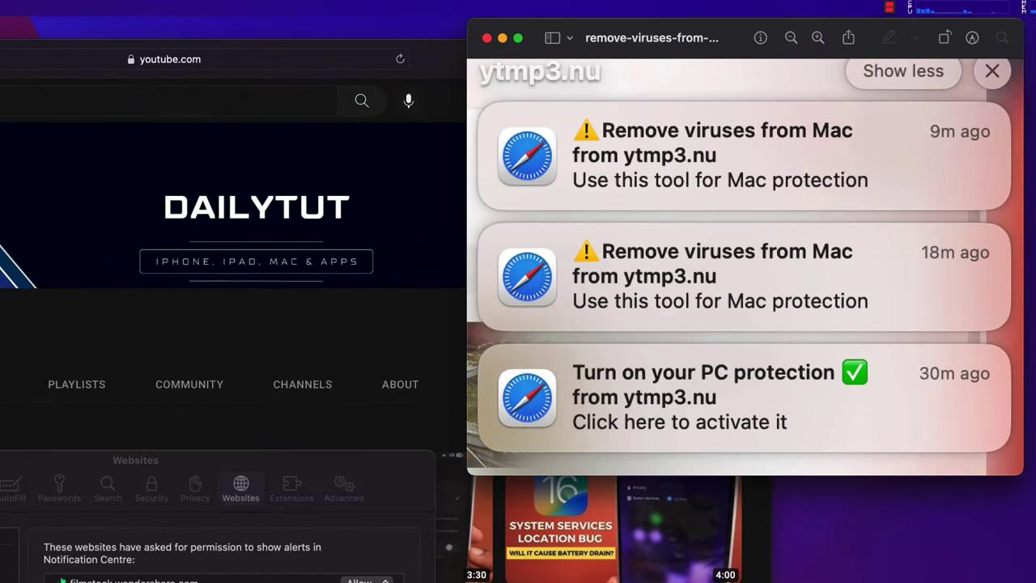
key("Escape")
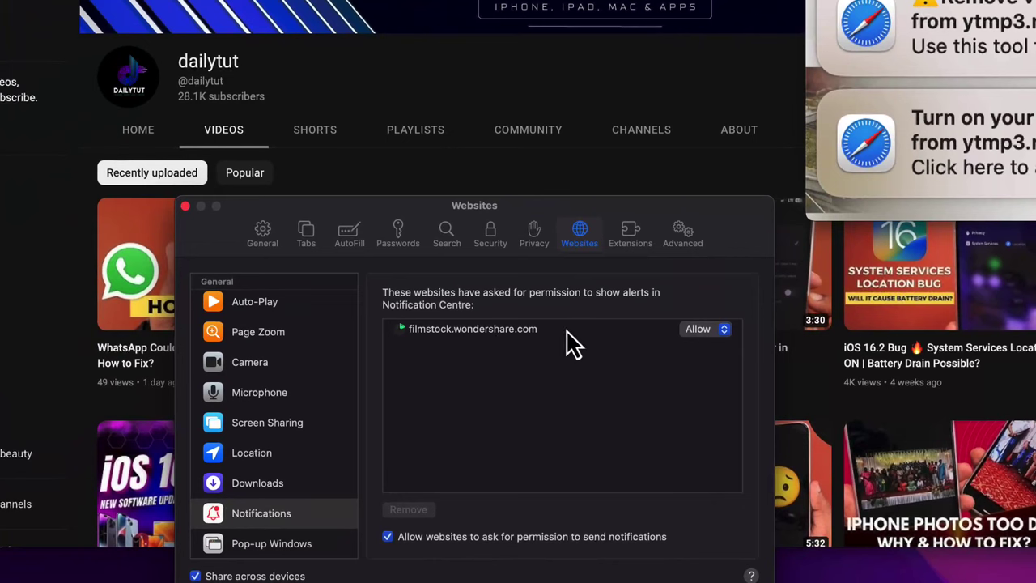
Check the notification permission choices for filmstock.wondershare.com, select that site in the list, and close Safari's settings.
left_click(717, 330)
left_click(522, 384)
left_click(474, 334)
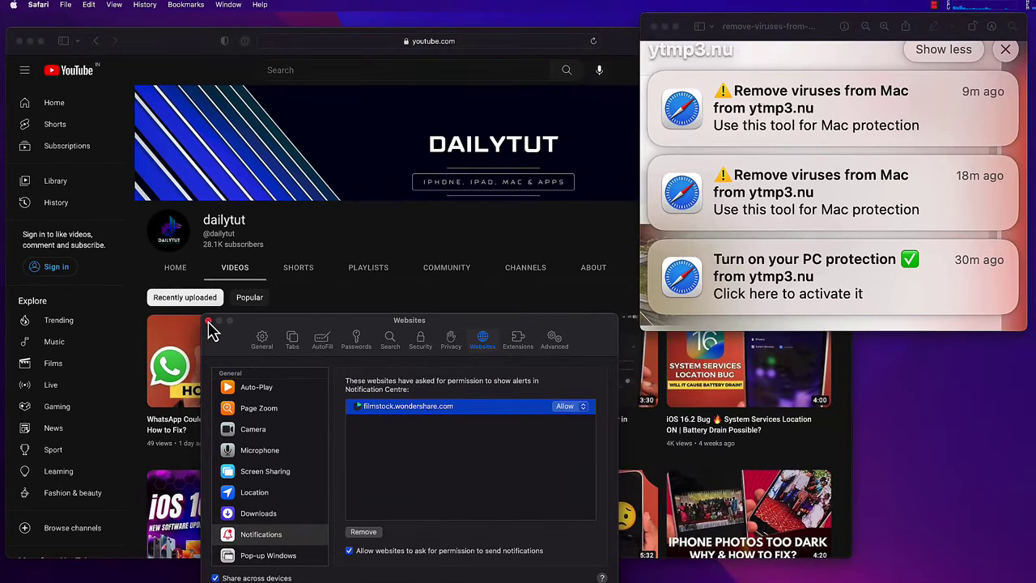
left_click(208, 322)
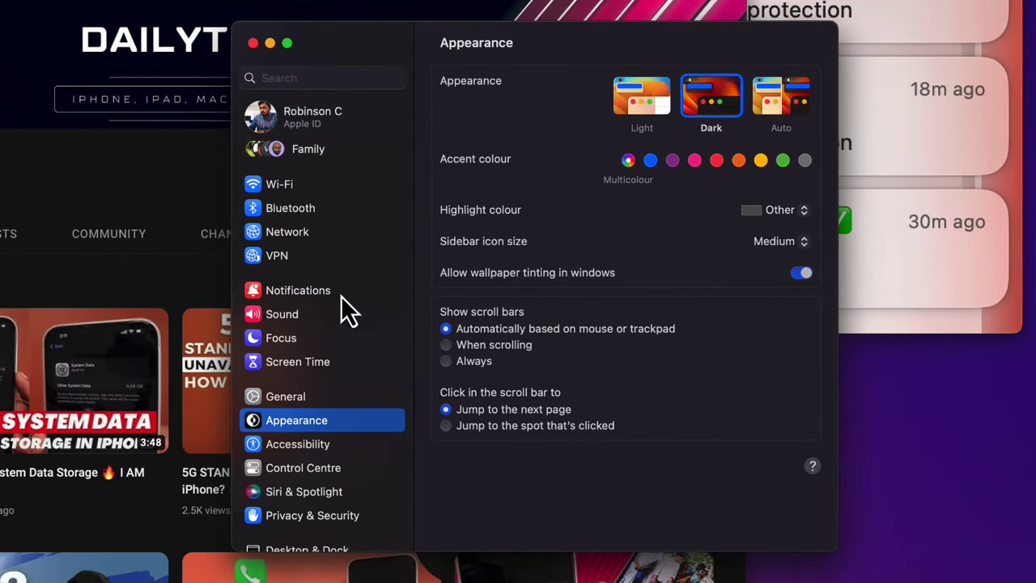
Find filmstock.wondershare.com among the system's application notifications, inspect its notification options, and return to the list.
left_click(592, 306)
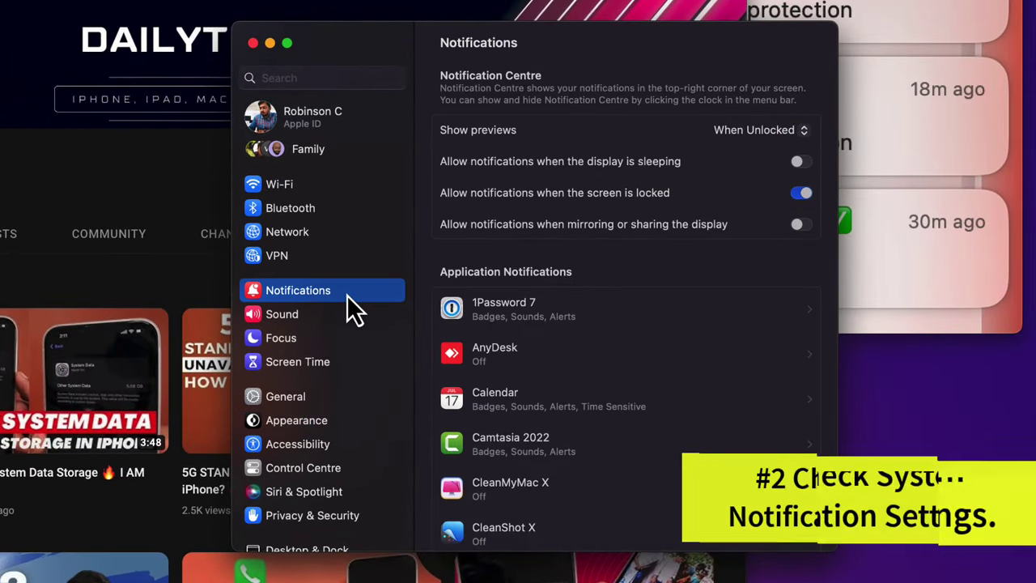
scroll(610, 279, "down", 5)
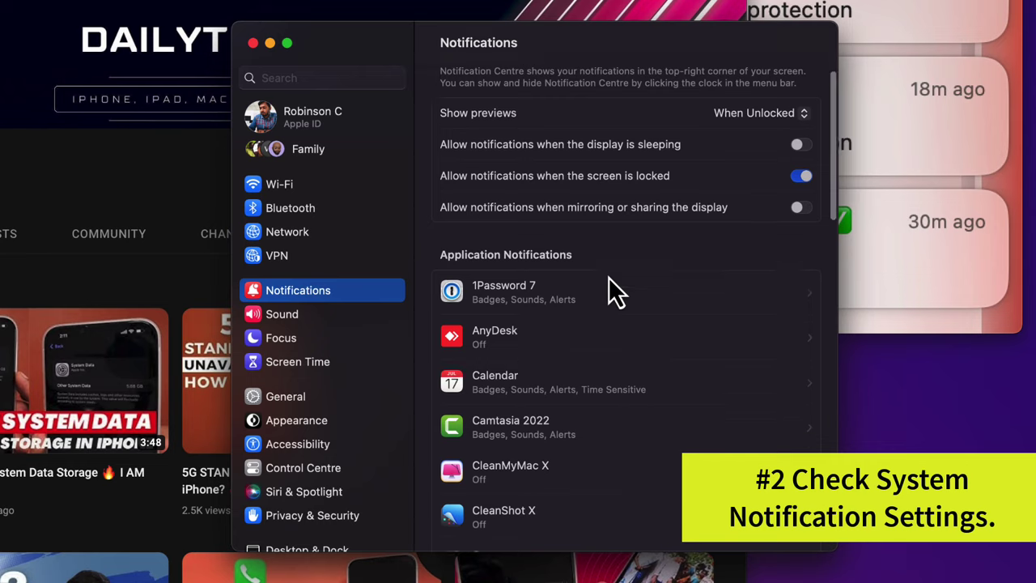
scroll(608, 279, "down", 2)
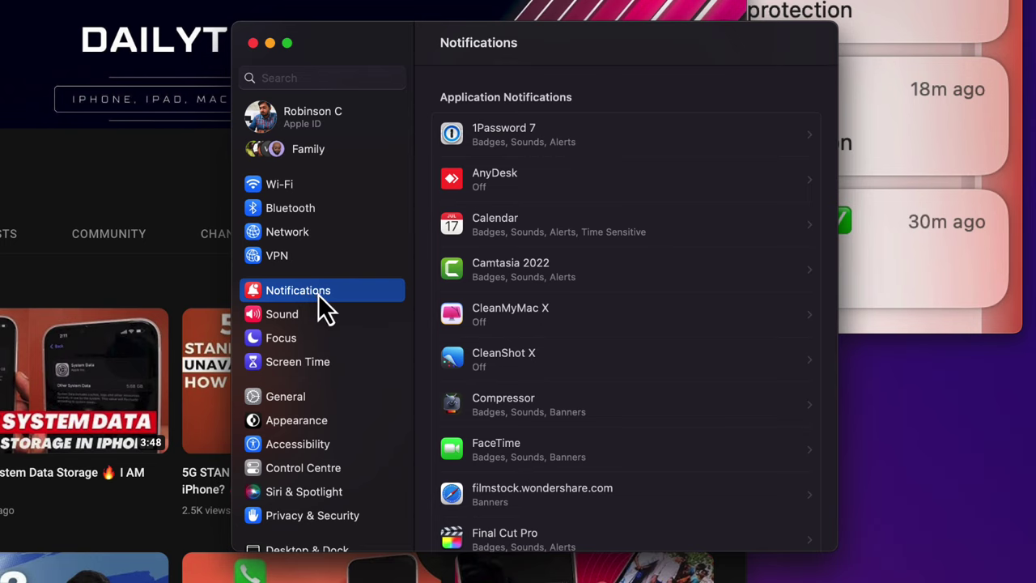
scroll(623, 231, "down", 7)
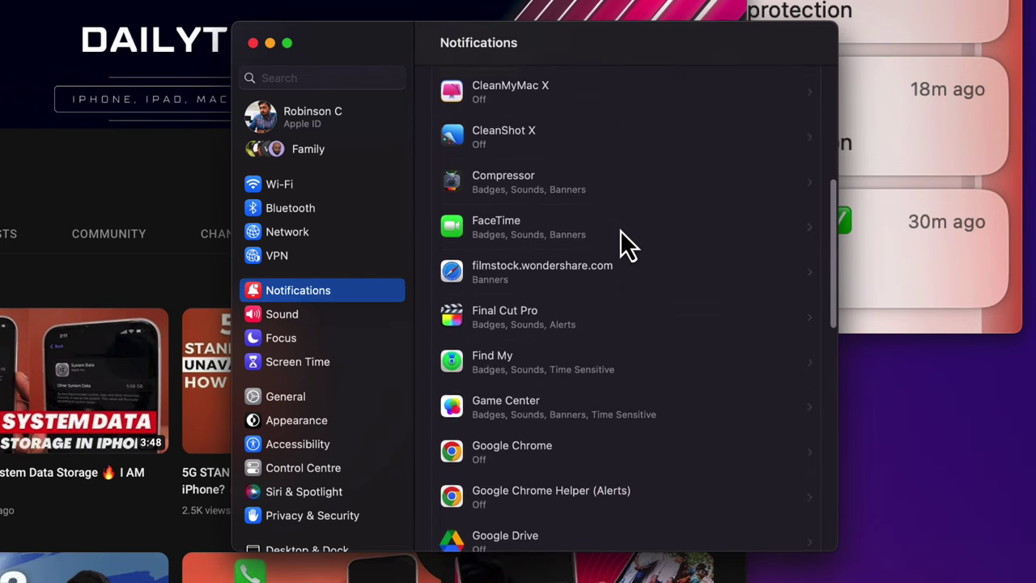
scroll(620, 230, "down", 5)
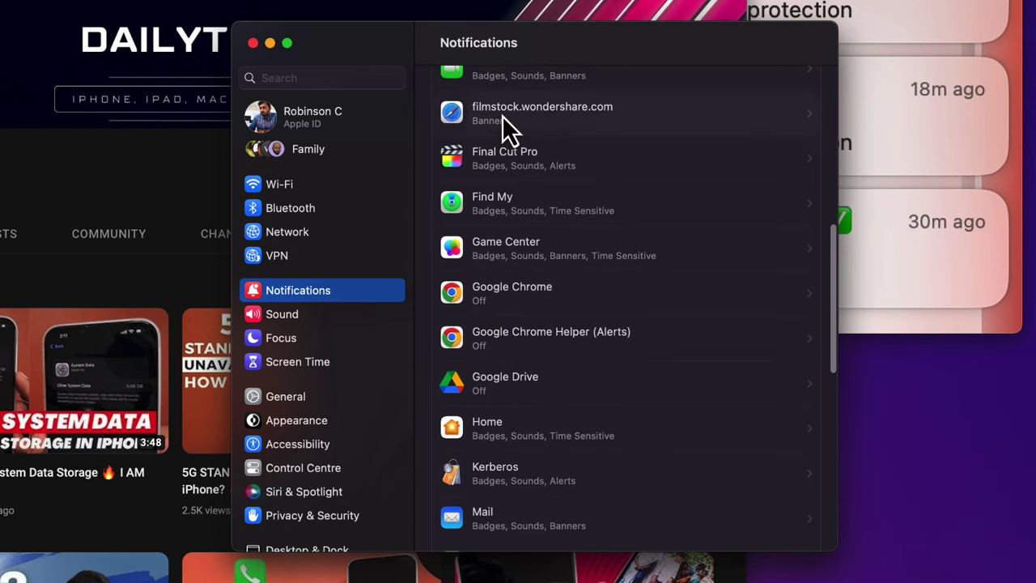
left_click(502, 116)
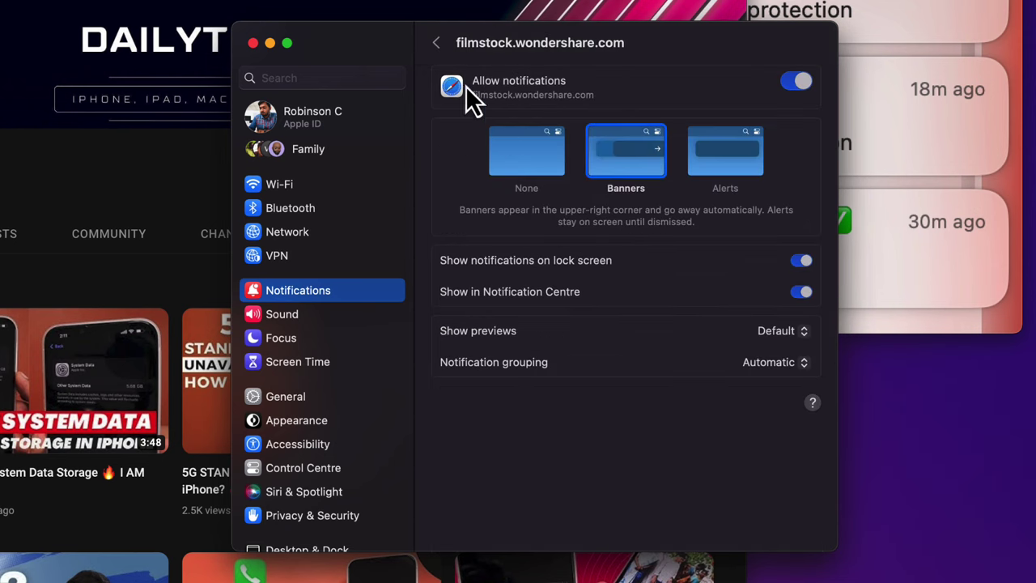
left_click(435, 45)
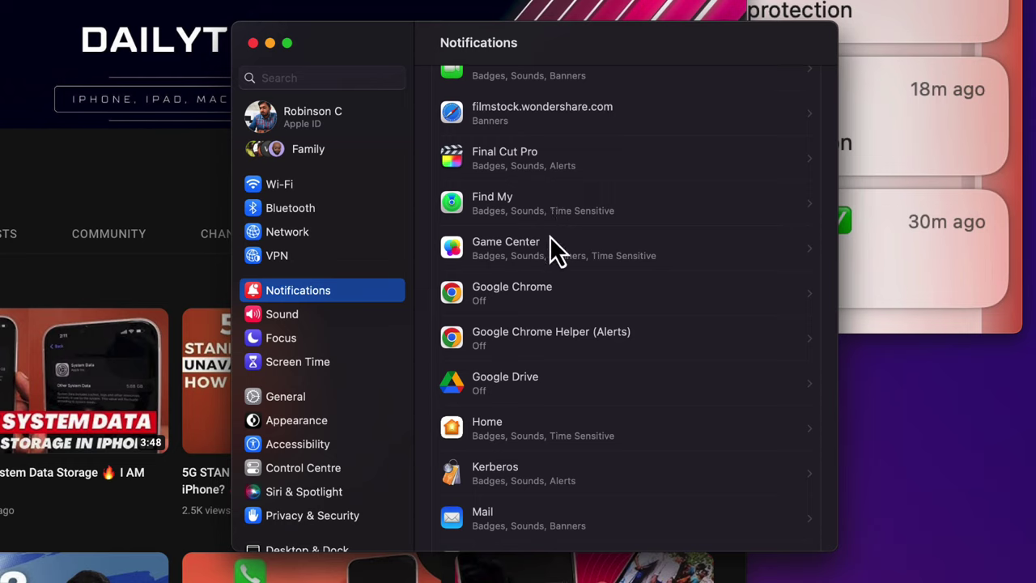
Review the full list of application notifications for suspicious apps or websites, then close System Settings.
scroll(590, 292, "down", 5)
scroll(589, 300, "down", 5)
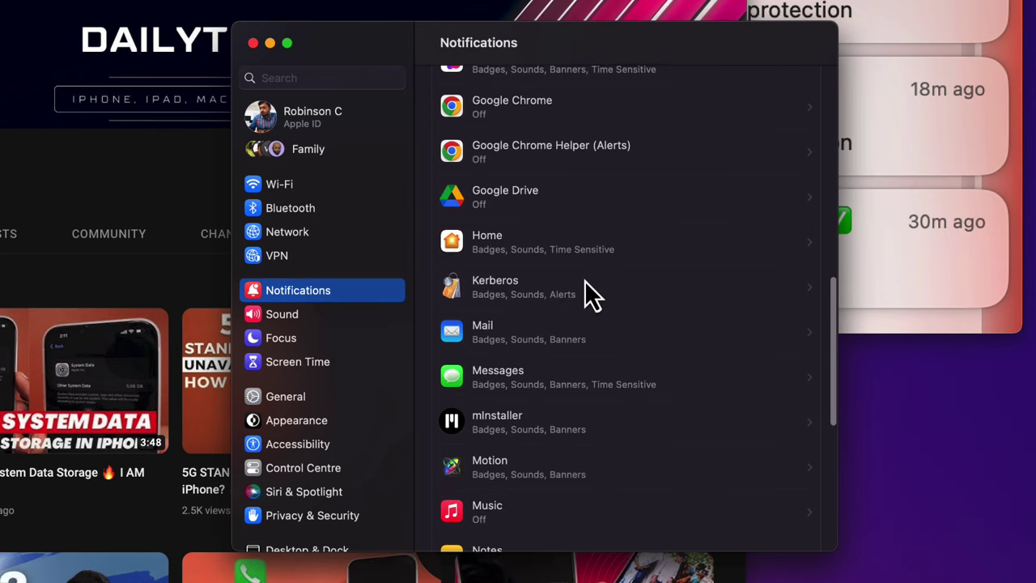
scroll(586, 316, "down", 4)
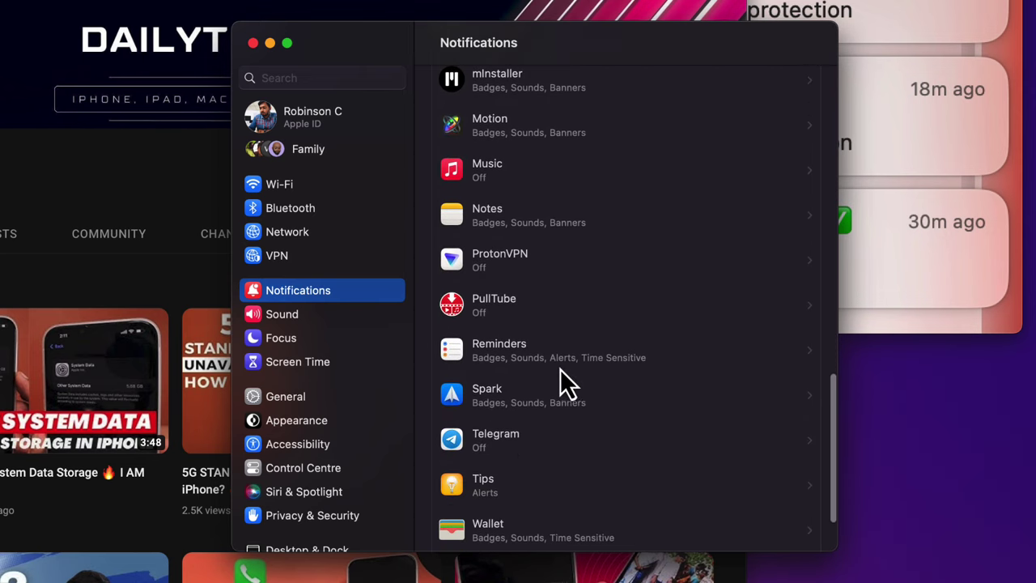
scroll(560, 380, "down", 3)
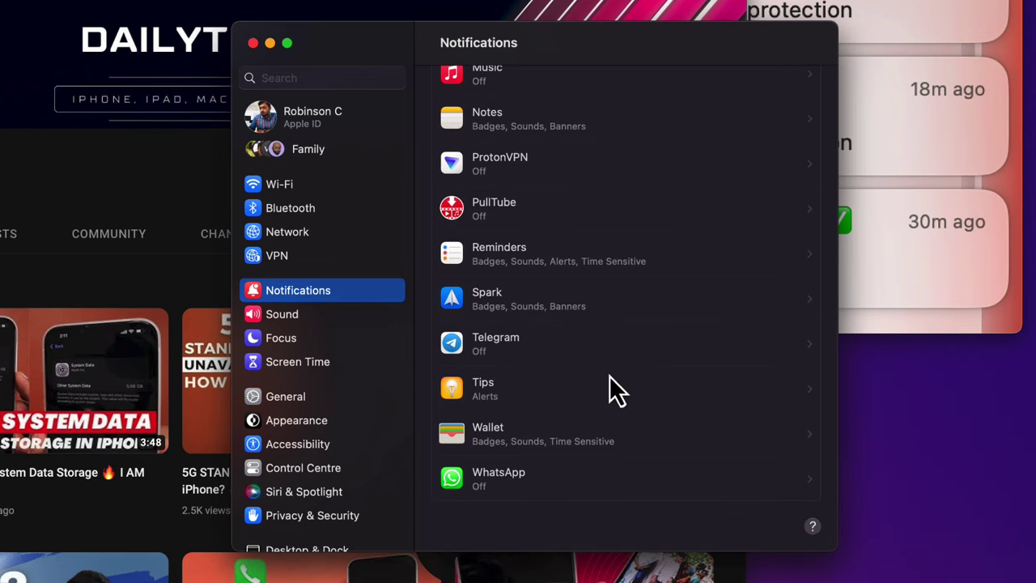
scroll(585, 368, "up", 15)
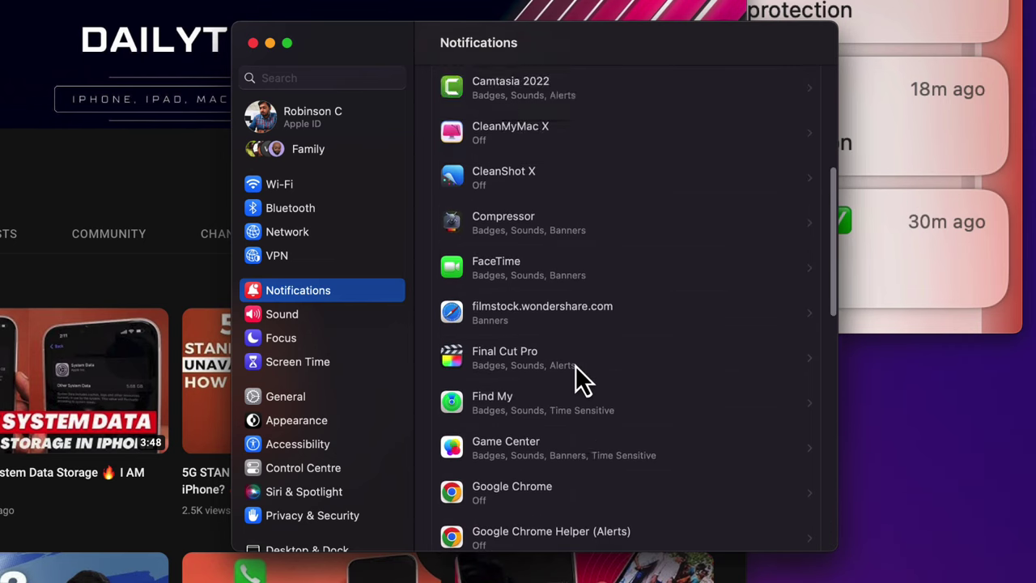
scroll(575, 365, "up", 3)
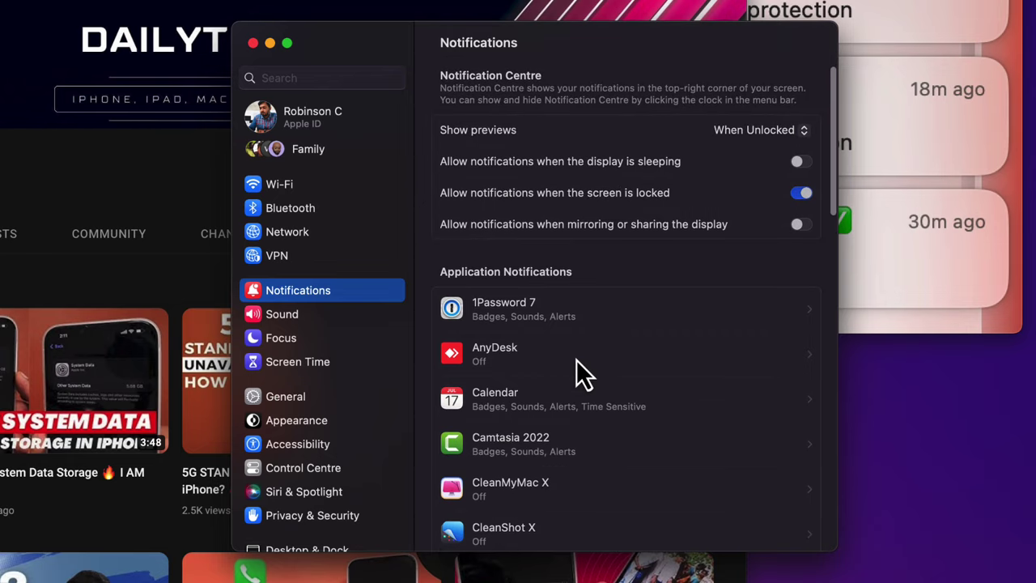
scroll(575, 360, "down", 12)
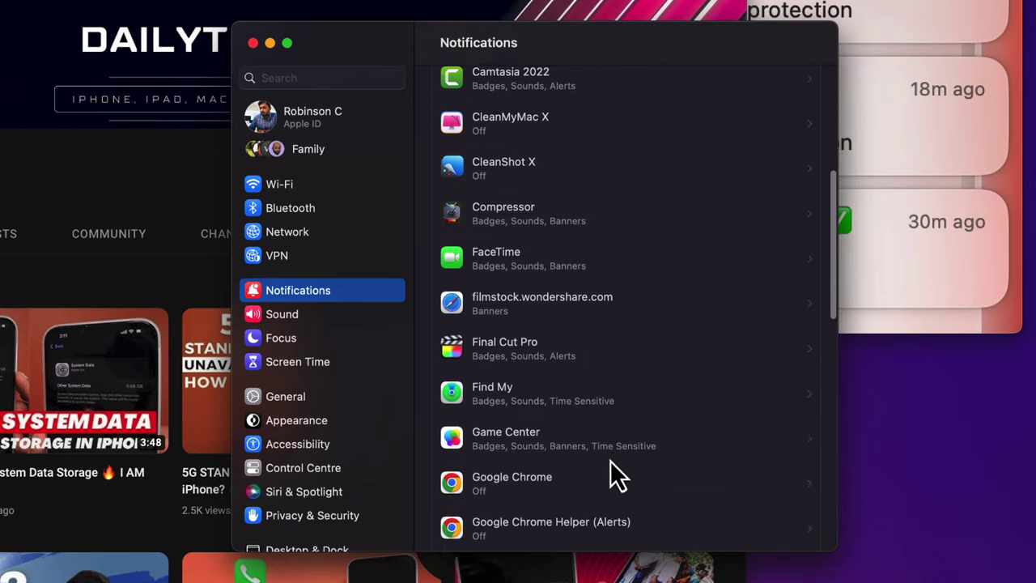
scroll(609, 463, "down", 14)
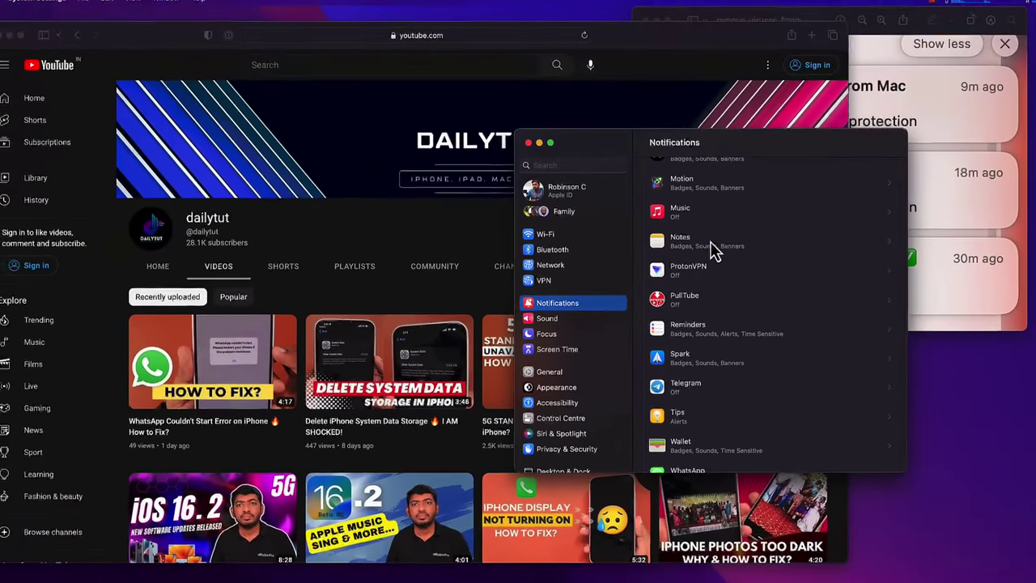
left_click(538, 146)
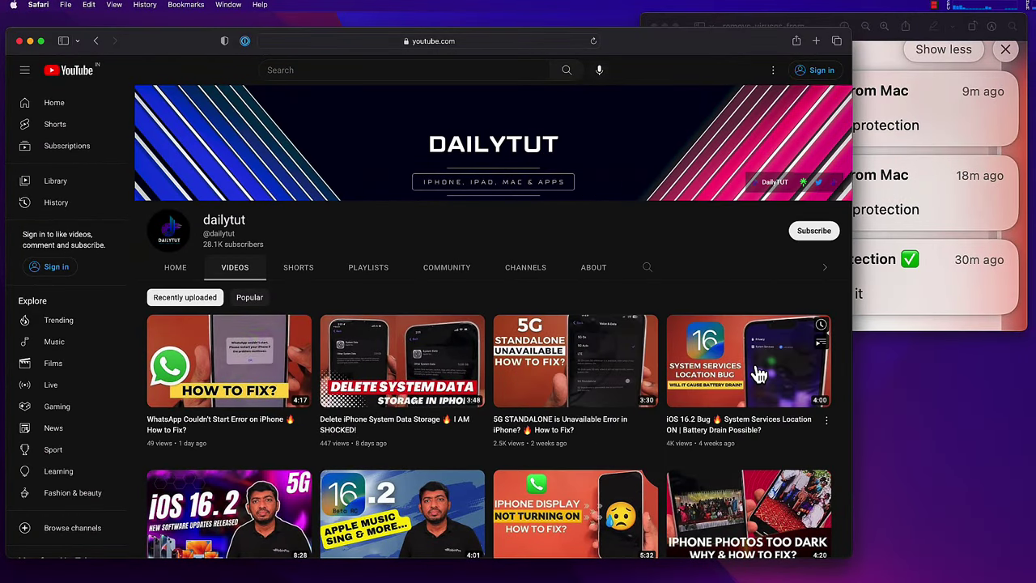
Switch to Calendar, examine its linked internet accounts for unknown entries, then close the accounts settings and the Calendar window.
left_click(939, 202)
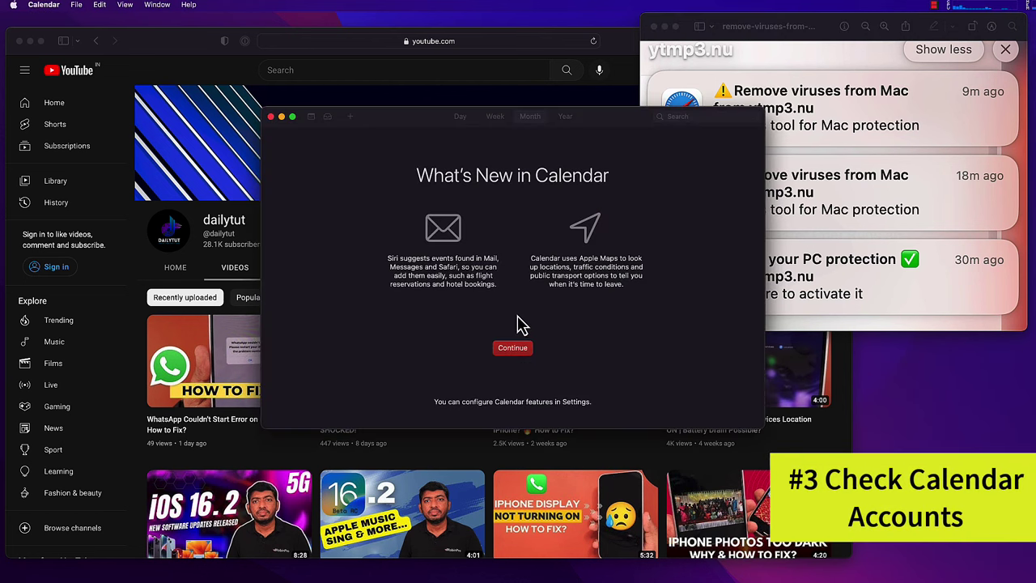
left_click(46, 6)
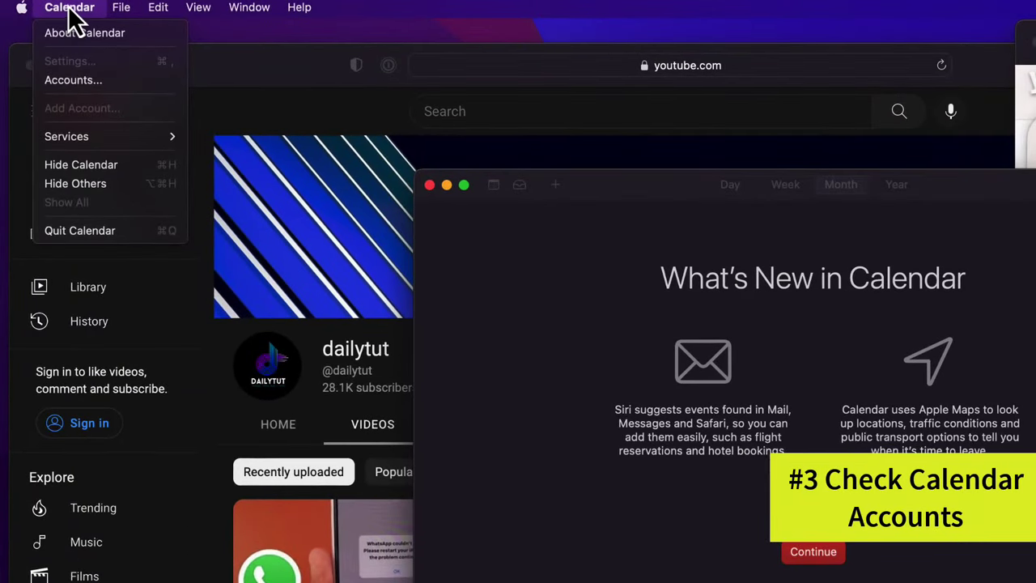
left_click(84, 81)
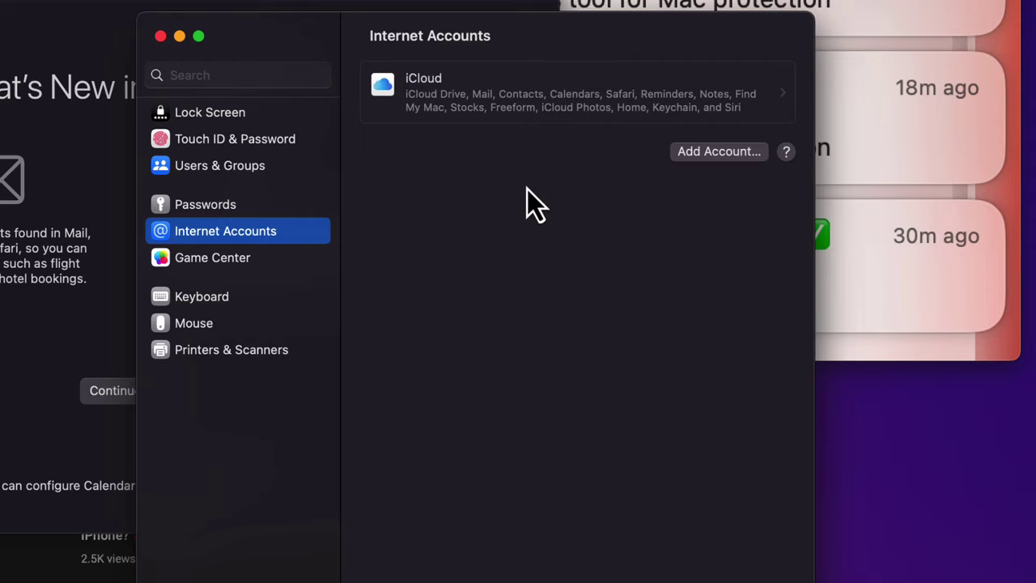
left_click(160, 36)
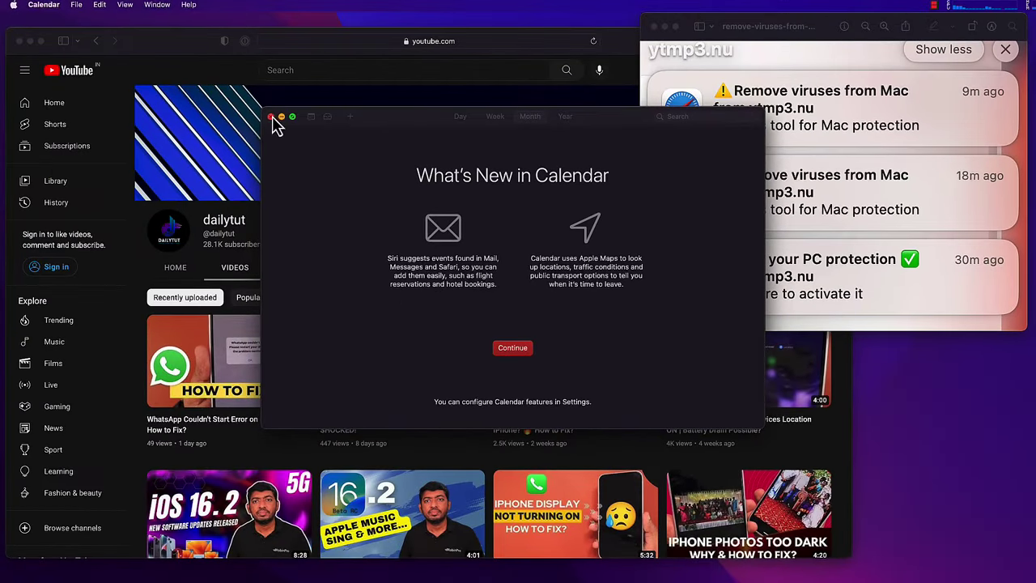
left_click(271, 117)
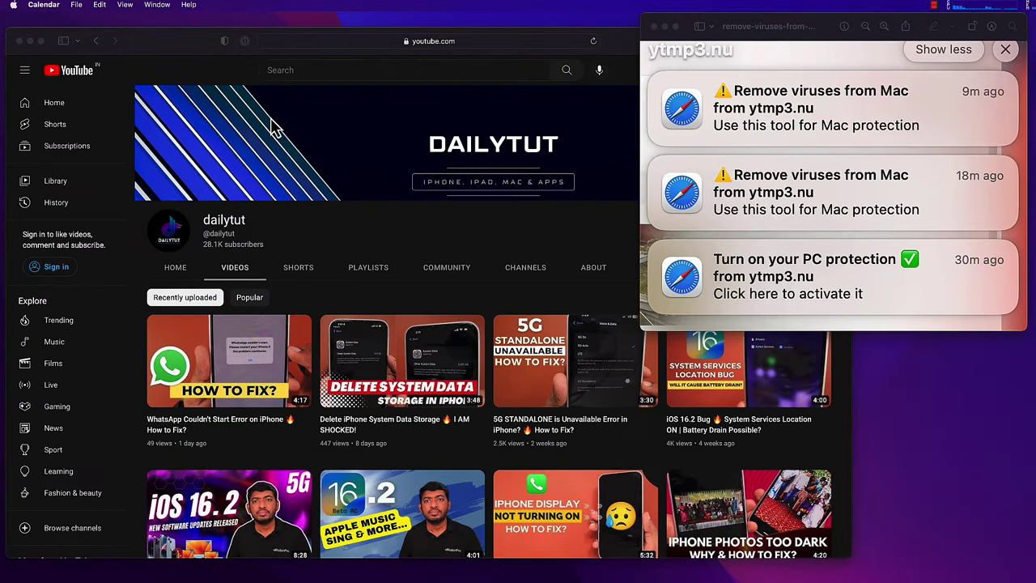